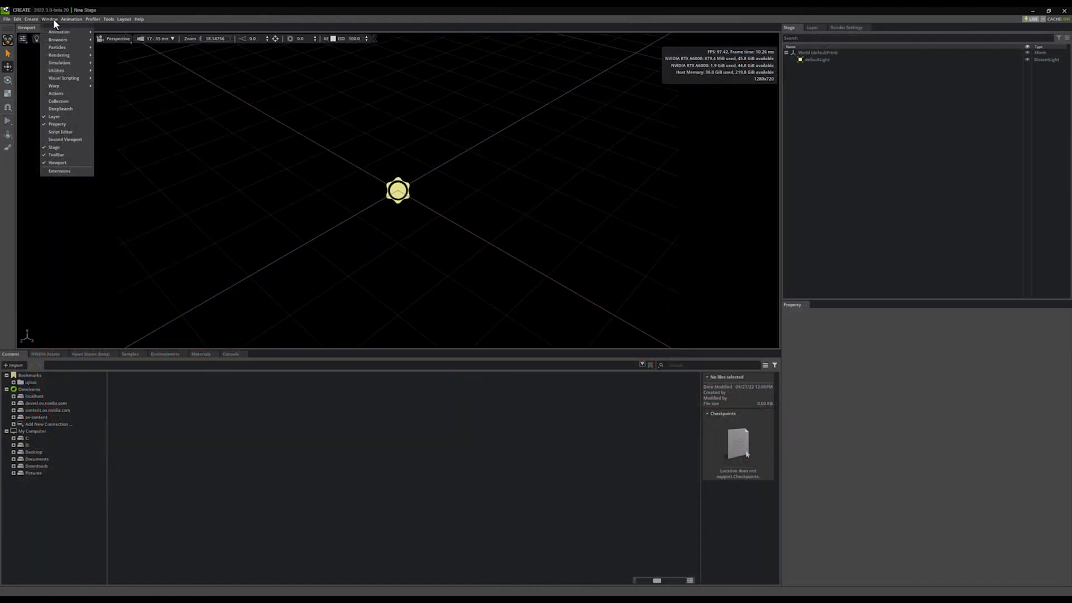
Open Window > Utilities > Data Adapter and move its floating window over the viewport centre
mouse_move(70, 72)
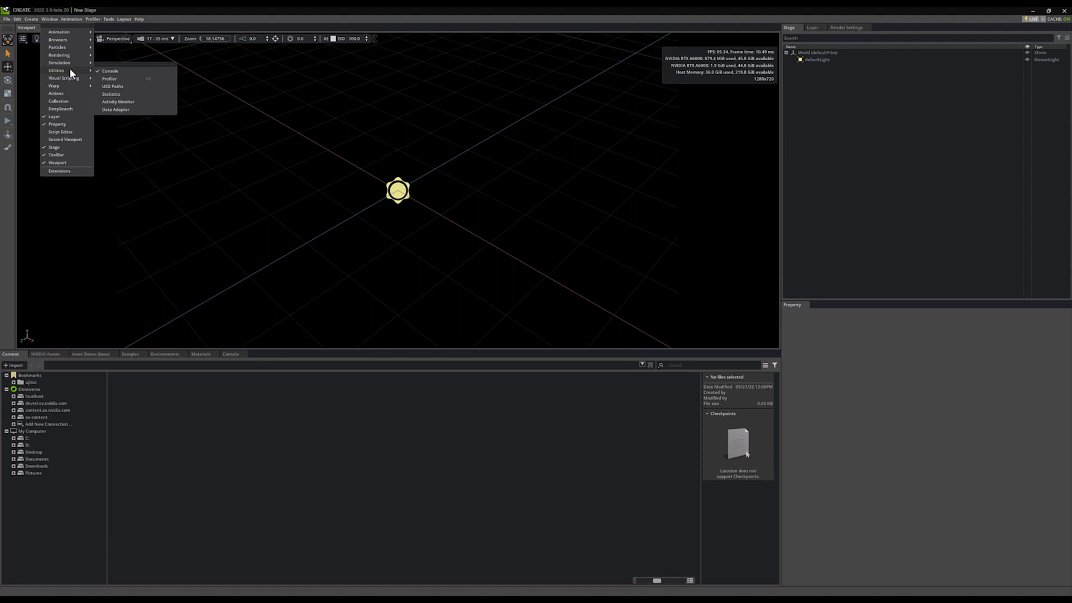
left_click(119, 108)
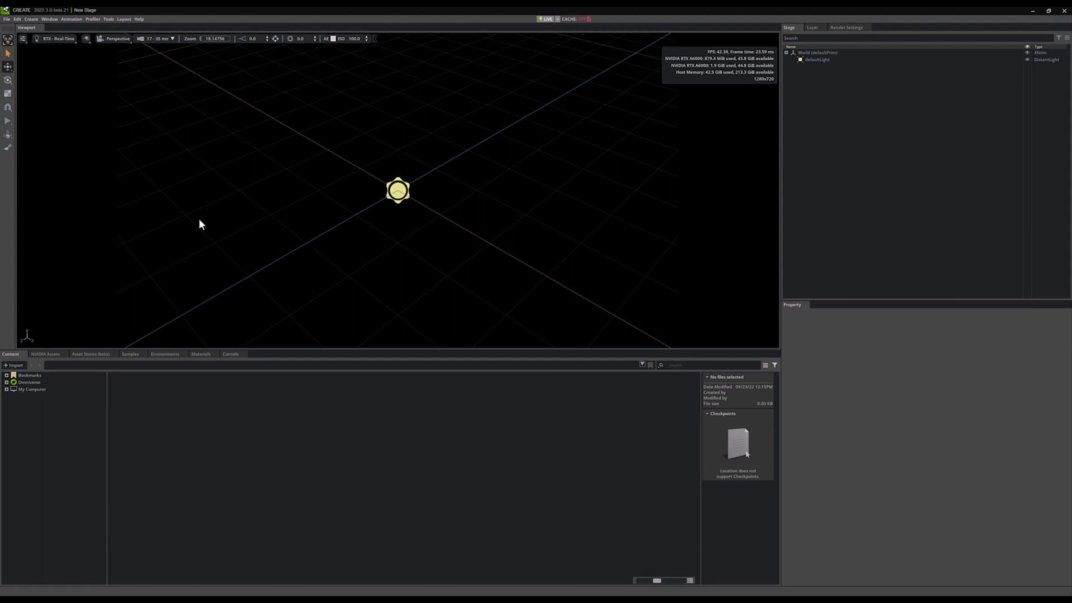
left_click(50, 19)
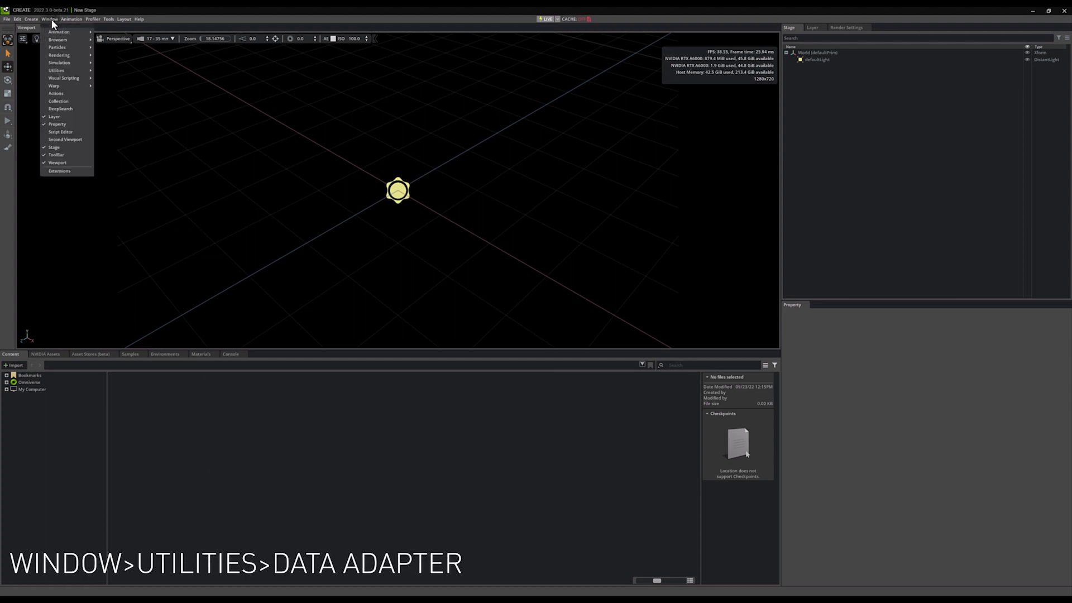
mouse_move(70, 71)
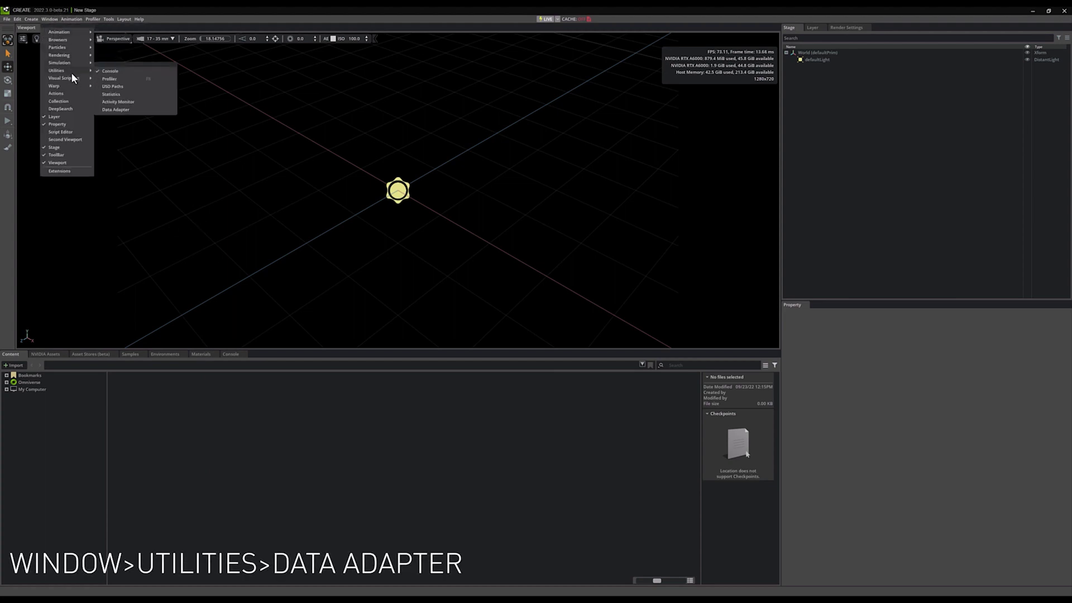
left_click(128, 109)
left_click_drag(471, 206, 466, 177)
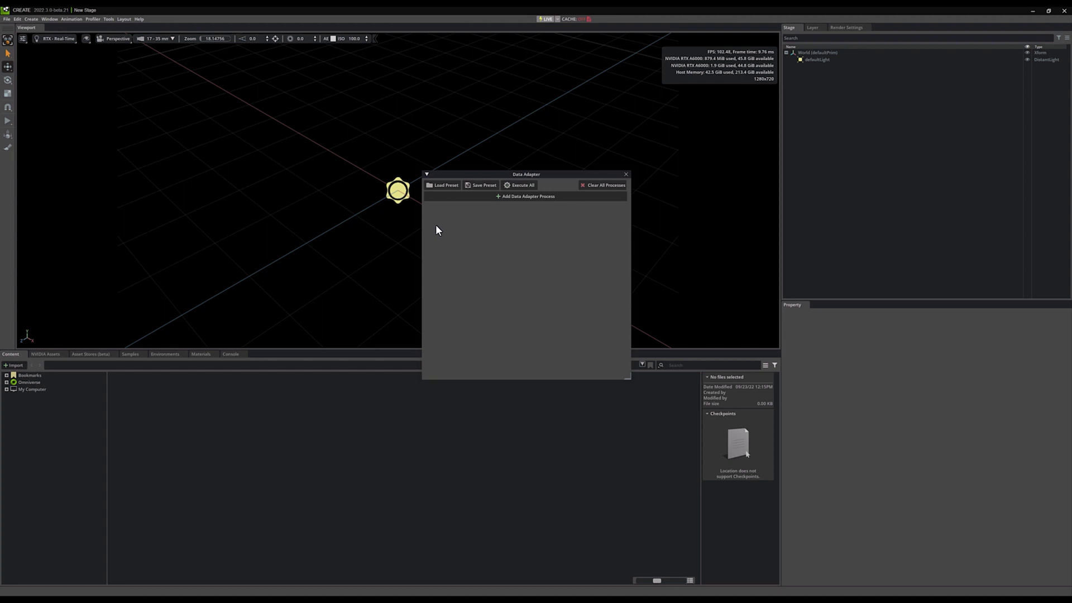
Add a Merge Static Meshes process, which outputs to merged_mesh
left_click(441, 197)
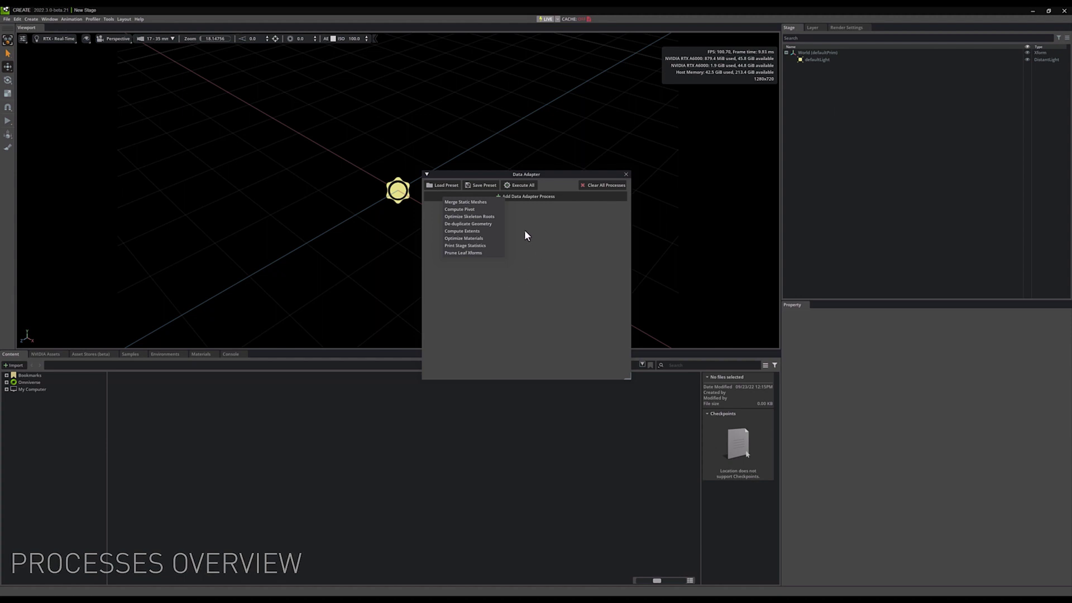
left_click(483, 203)
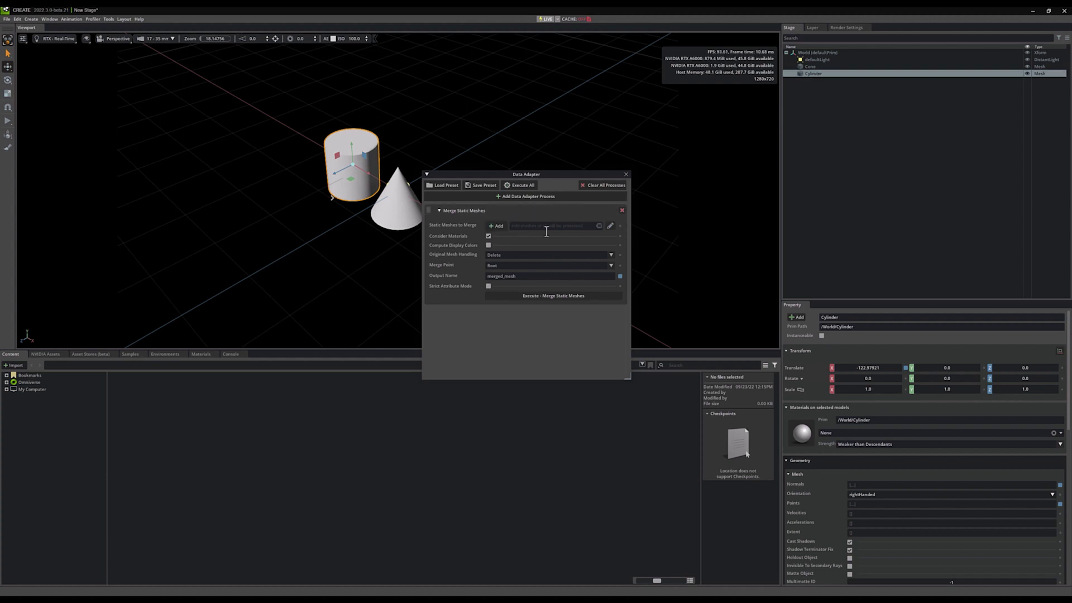
List /World/Cylinder and /World/Cone as the meshes to merge
left_click(496, 227)
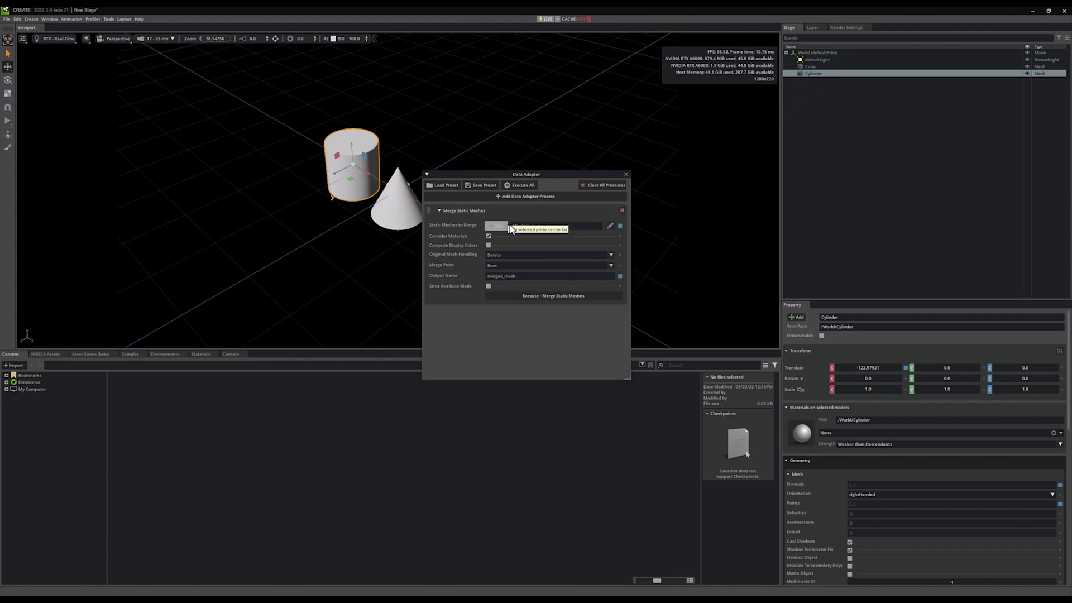
left_click(608, 226)
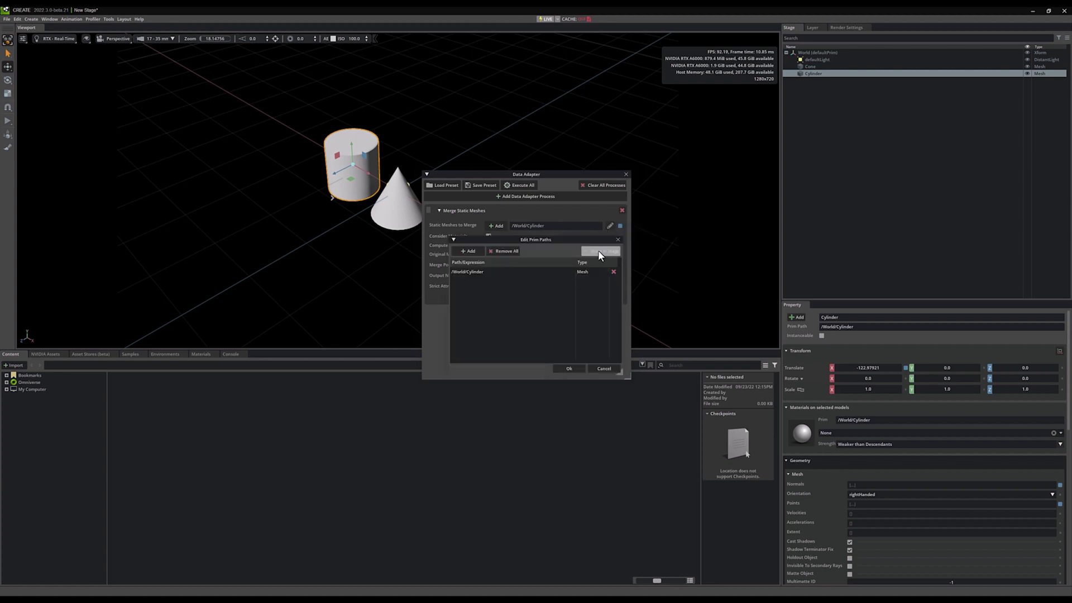
left_click(810, 67)
left_click(474, 251)
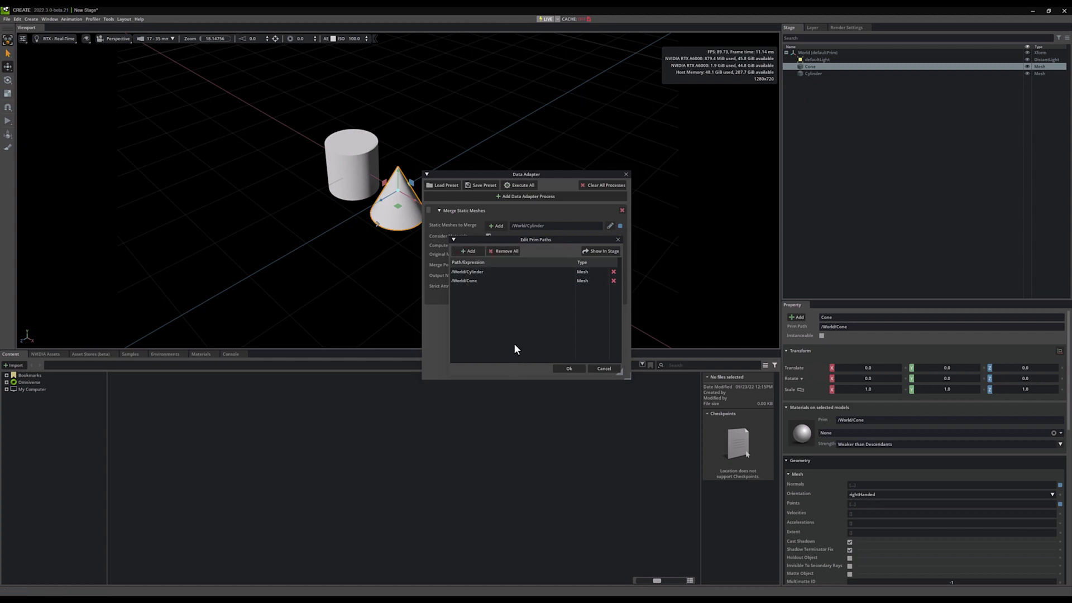
left_click(576, 368)
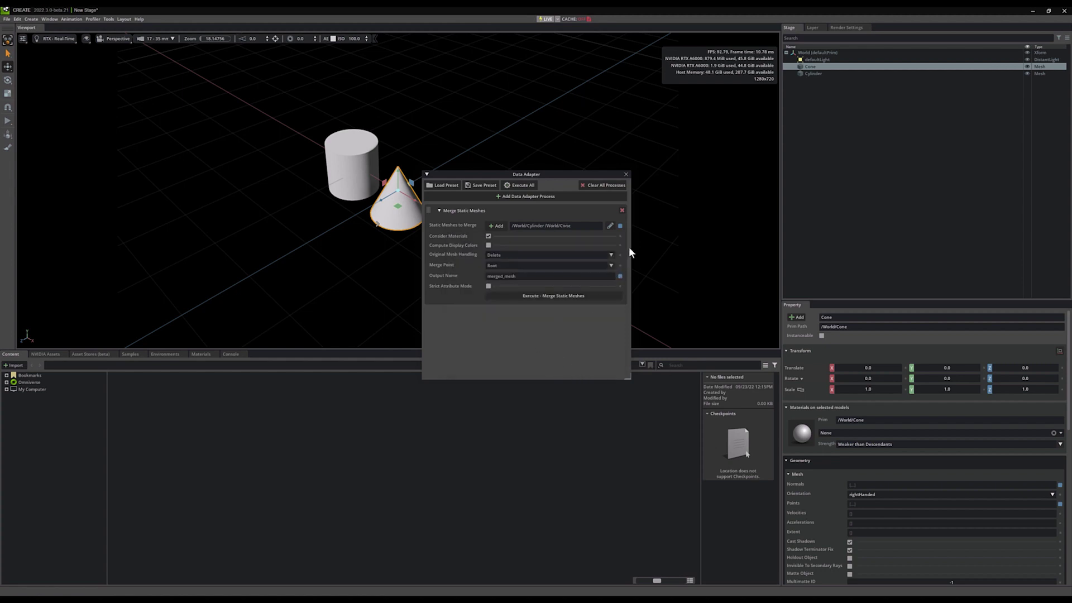
Clear the meshes-to-merge field, then run Execute - Merge Static Meshes
left_click(621, 225)
left_click(542, 295)
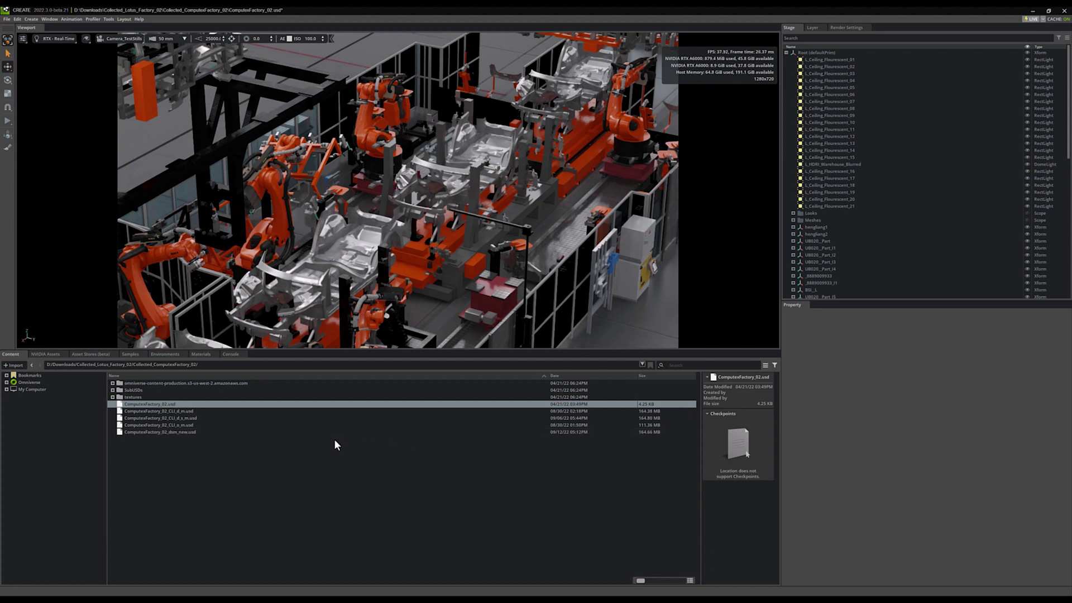
Start the ComputeFactory_02 robot animation playing from the left toolbar
left_click(7, 122)
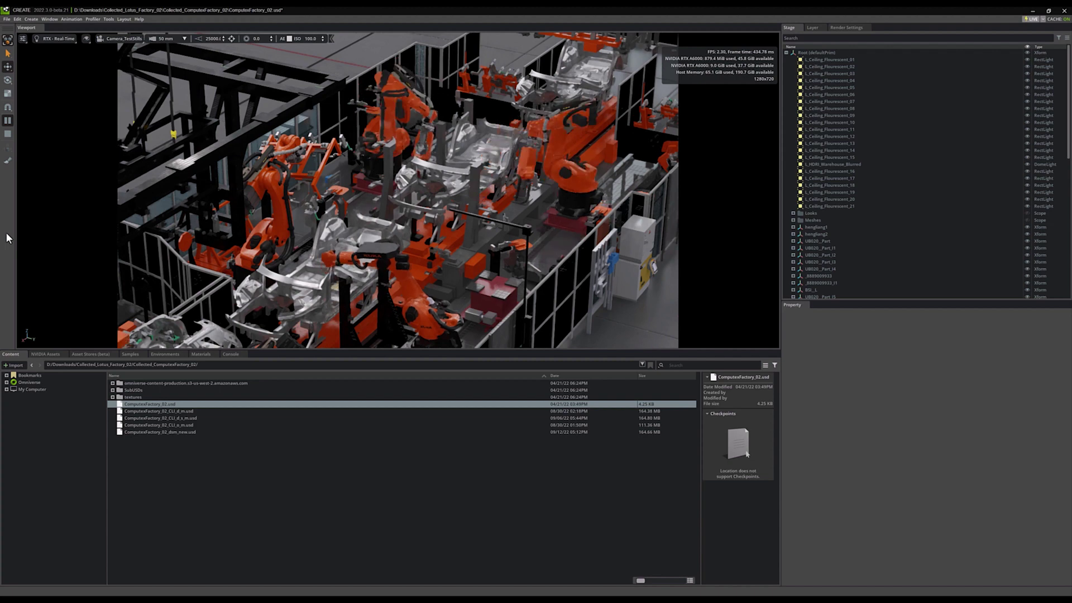
Stop playback and dock the Data Adapter window beside the Property panel
left_click(6, 135)
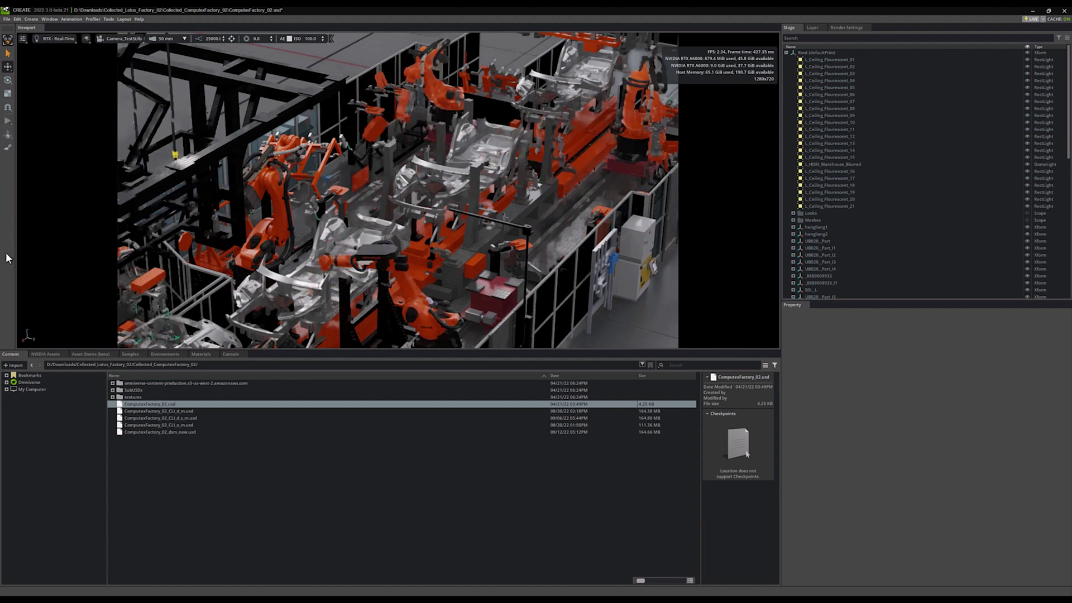
left_click(48, 18)
mouse_move(72, 71)
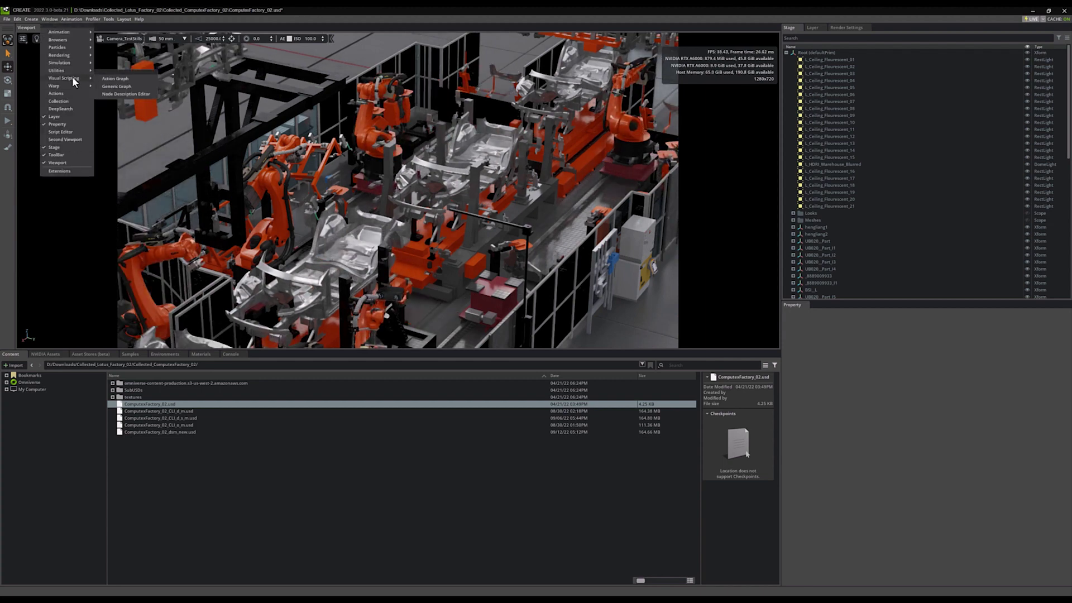
left_click(112, 108)
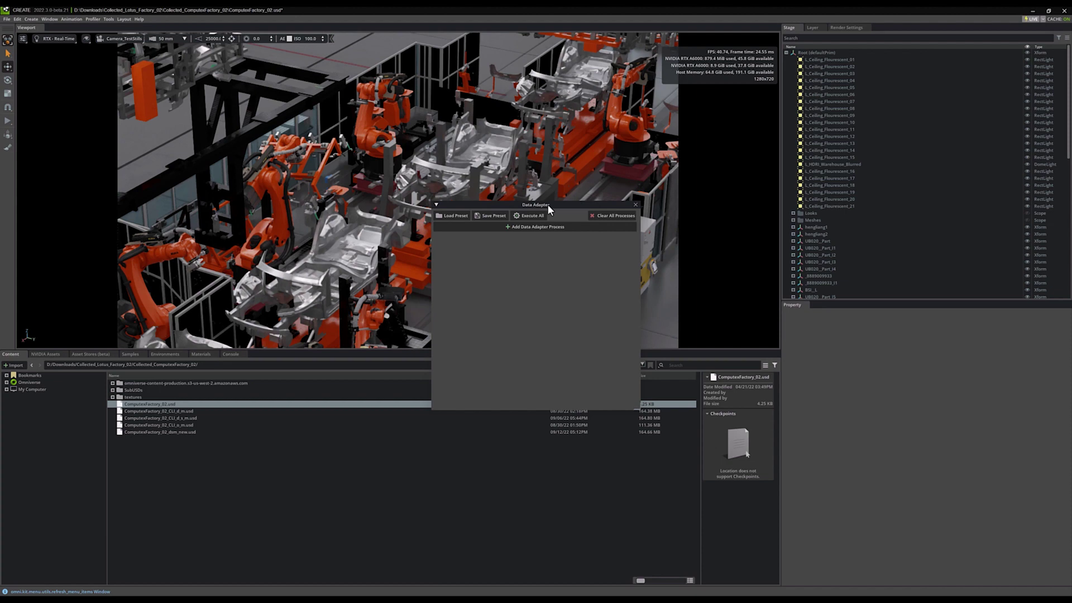
left_click_drag(548, 204, 870, 306)
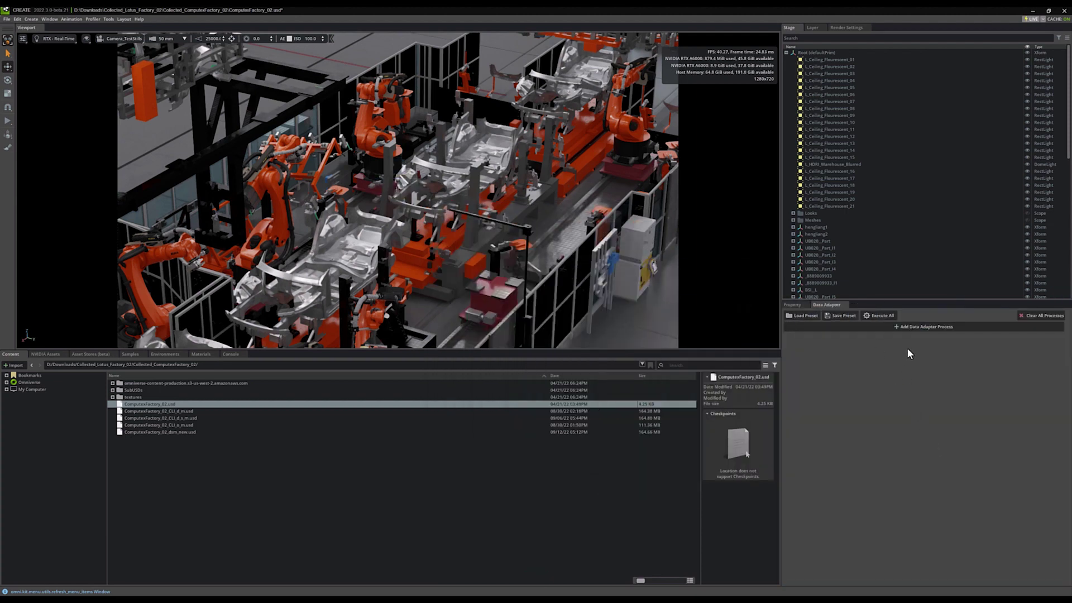
Stack Optimize Materials, Optimize Skeleton Roots, then Merge Static Meshes as Data Adapter processes
left_click(915, 328)
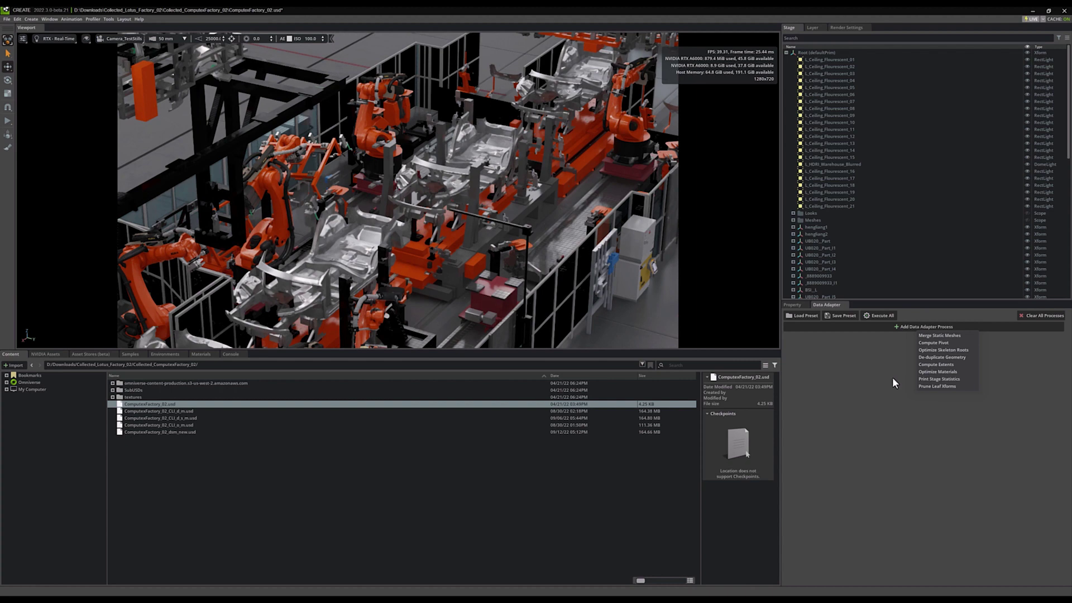
left_click(937, 371)
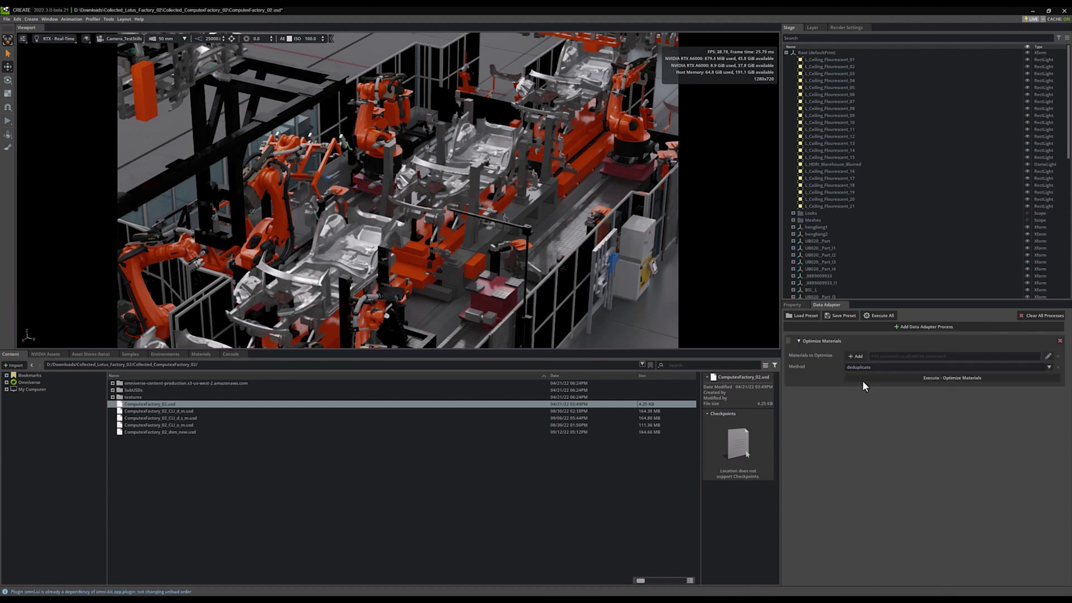
left_click(918, 327)
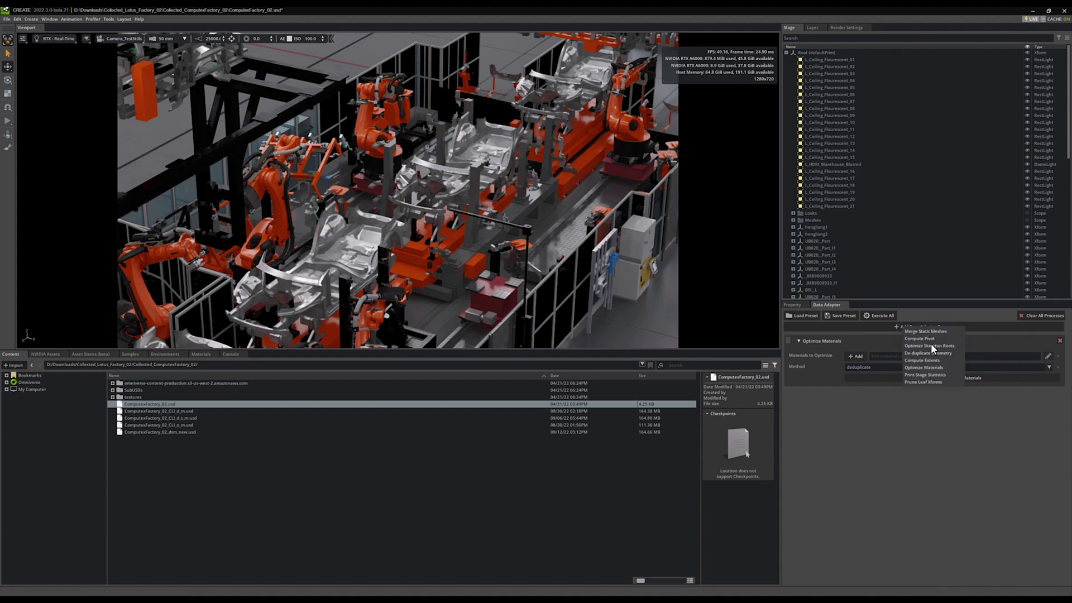
left_click(929, 345)
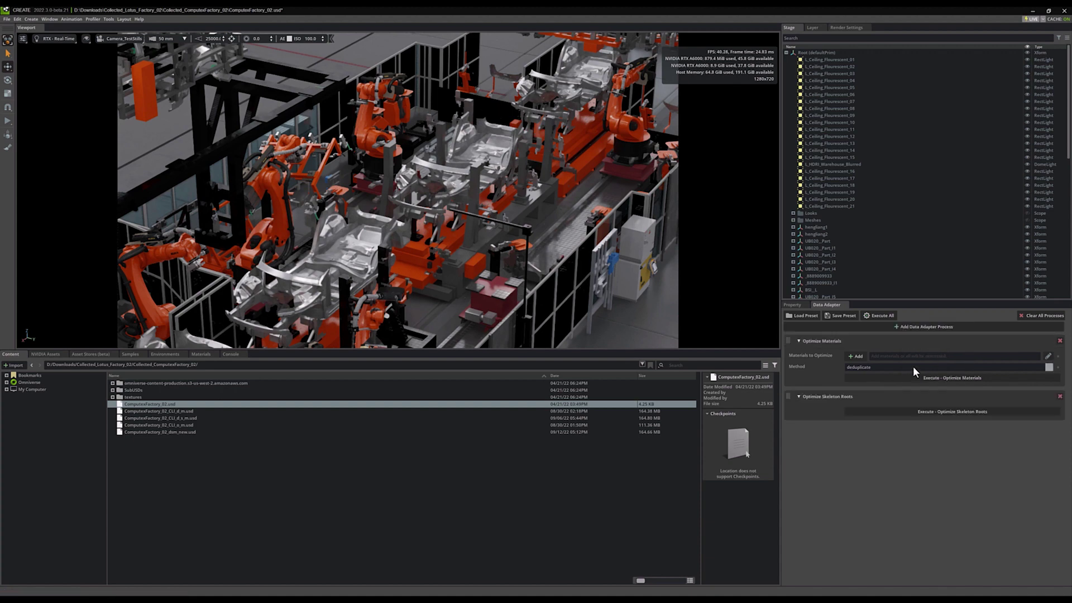
left_click(904, 328)
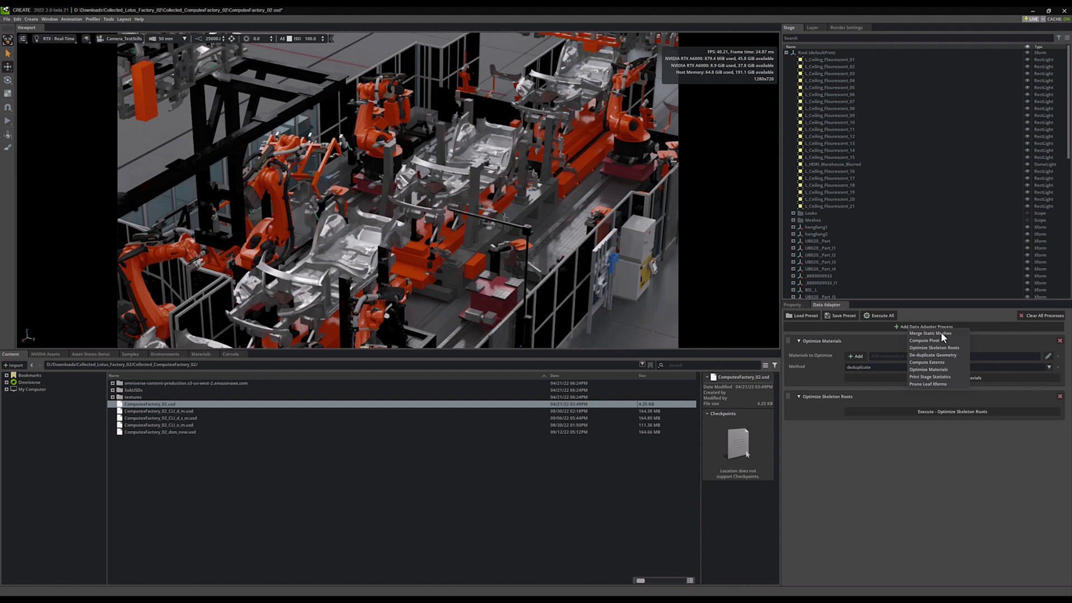
left_click(940, 333)
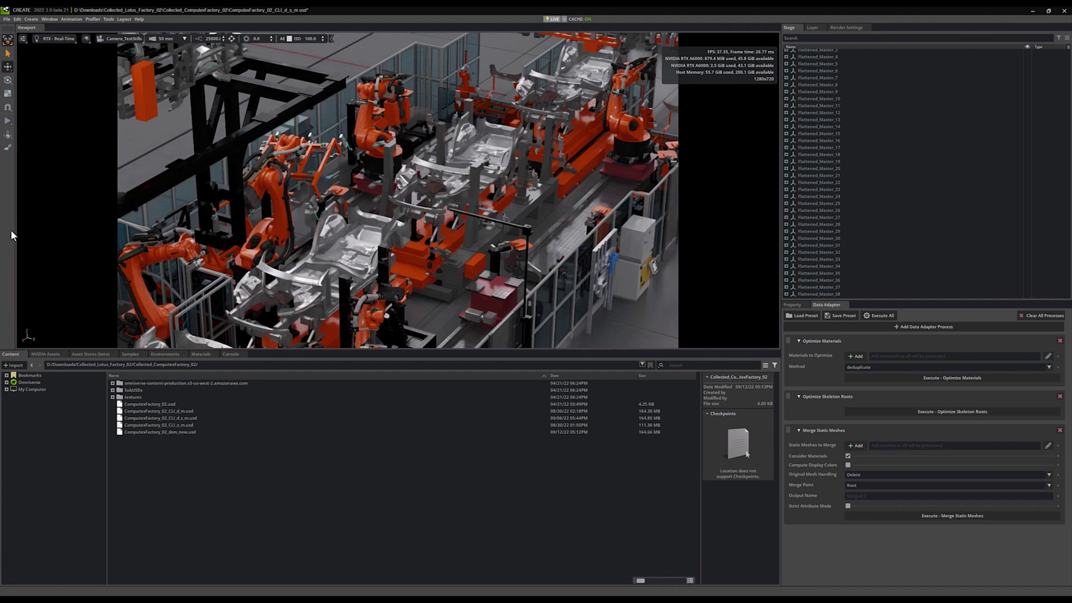
left_click(46, 20)
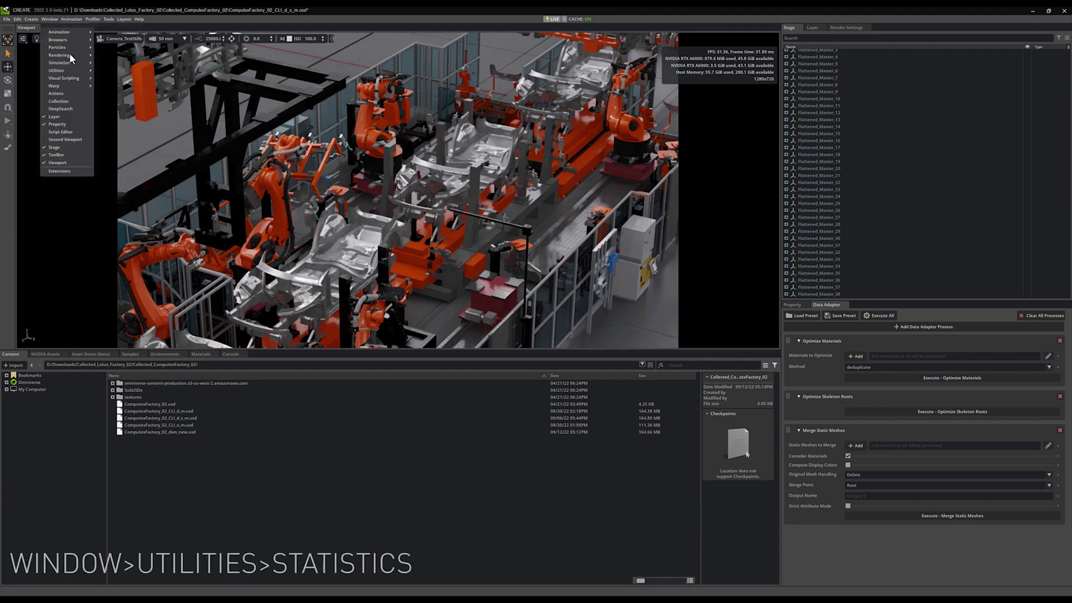
mouse_move(73, 71)
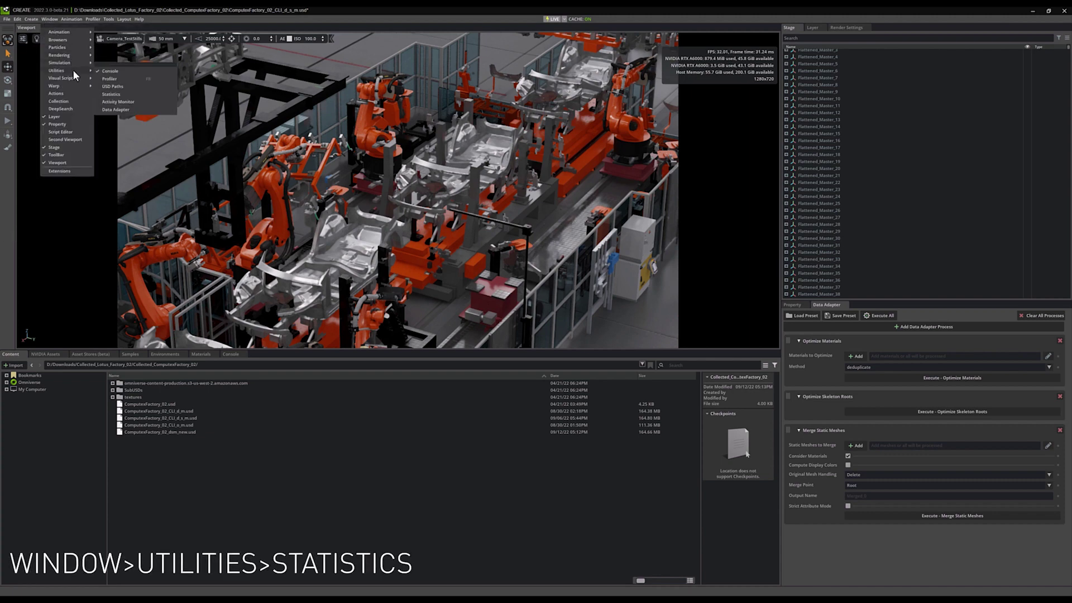
left_click(115, 95)
left_click(134, 45)
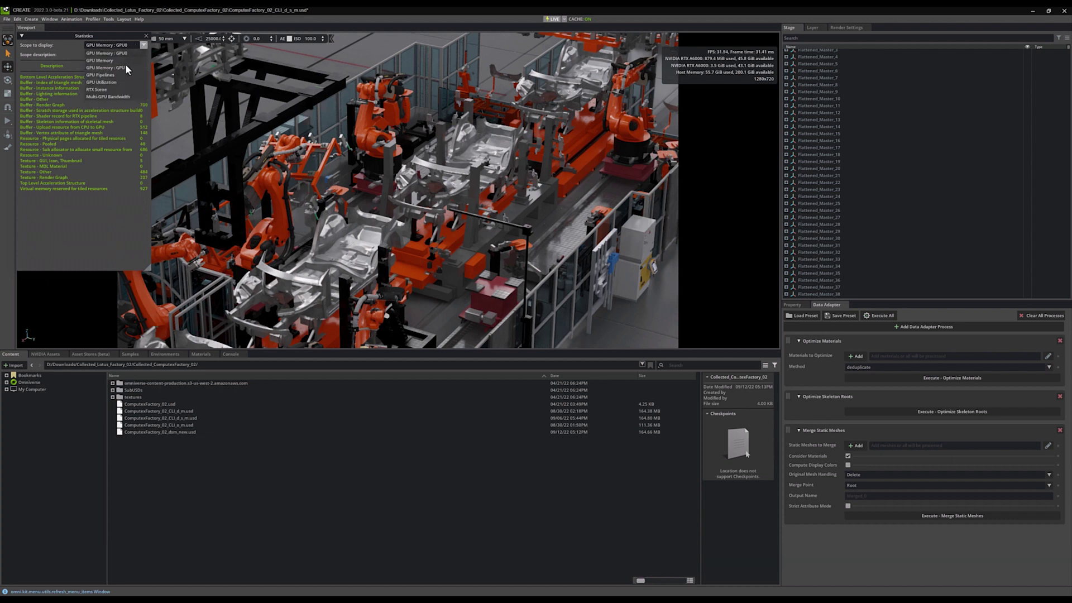
left_click(113, 90)
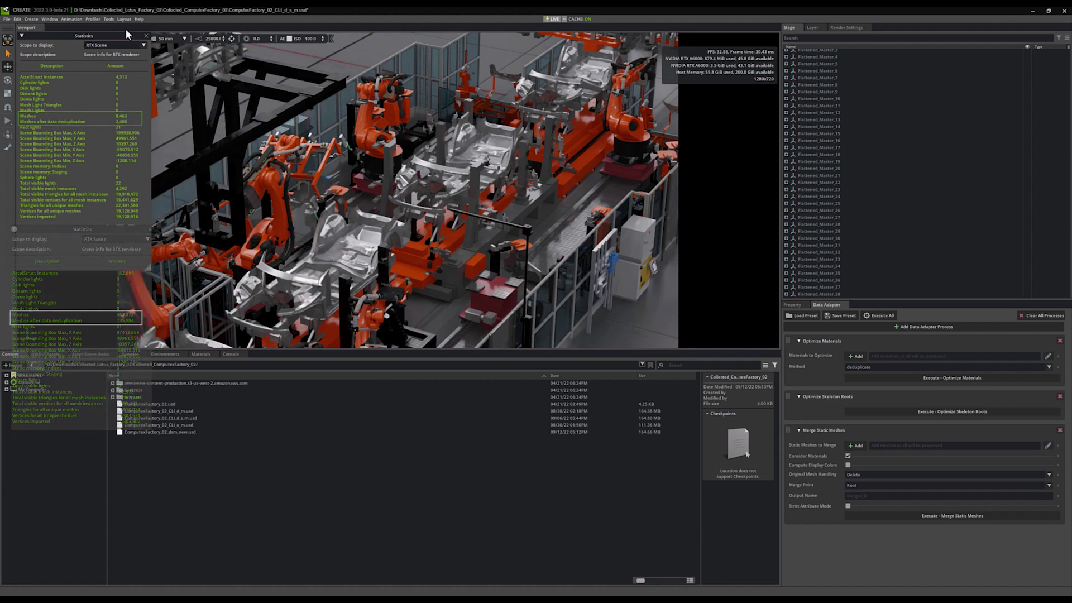
left_click(145, 36)
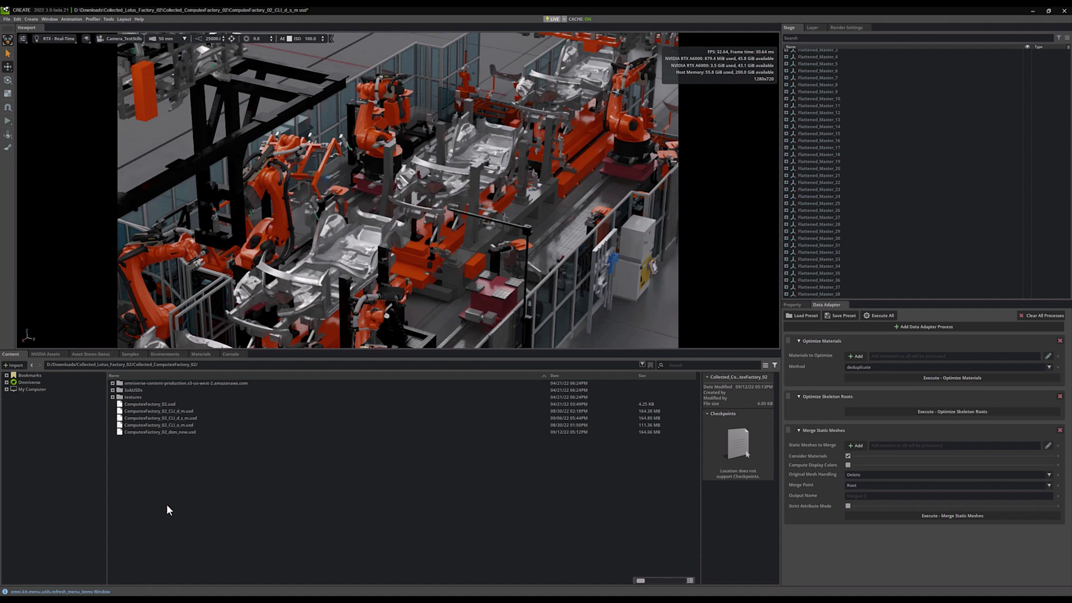
Play the optimized factory's robot animation, which holds about 22 FPS
left_click(7, 121)
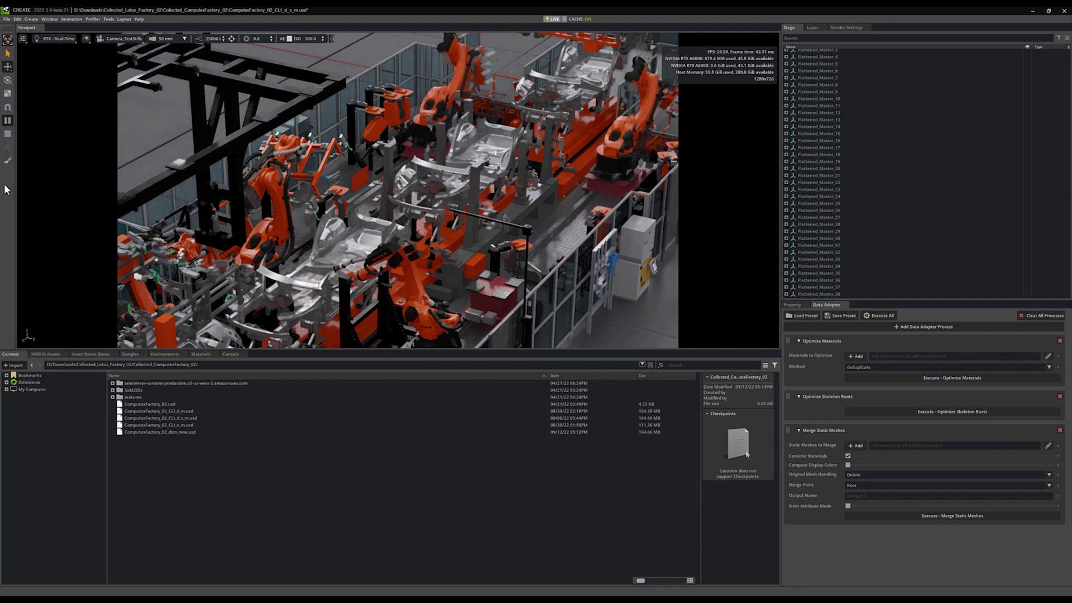
Expand Flattened_Master_4 and its materialLibrary, collapse it, then select merged_0
left_click(786, 56)
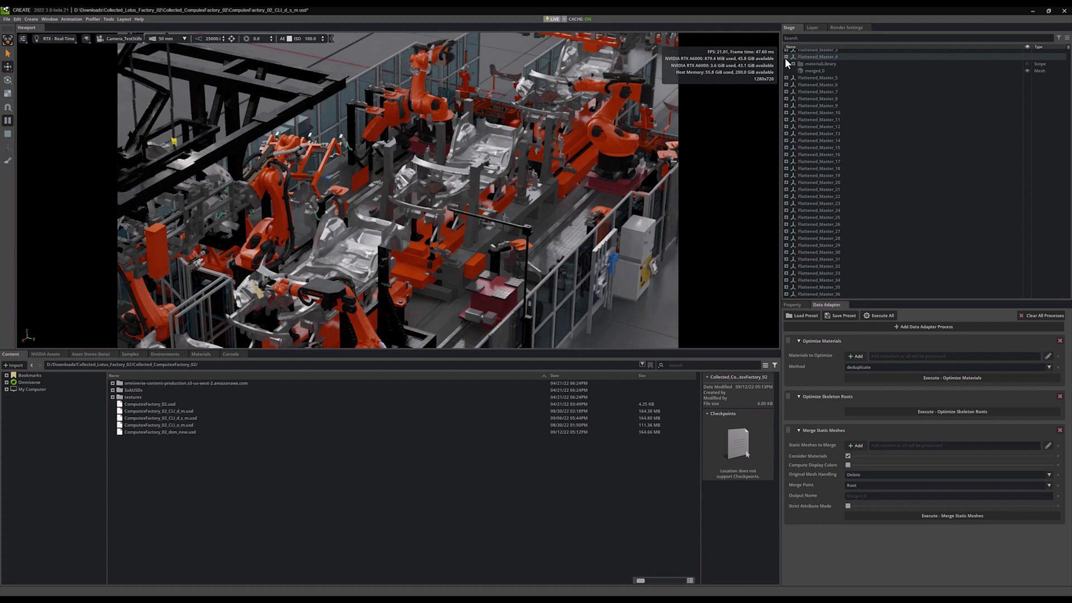
left_click(792, 64)
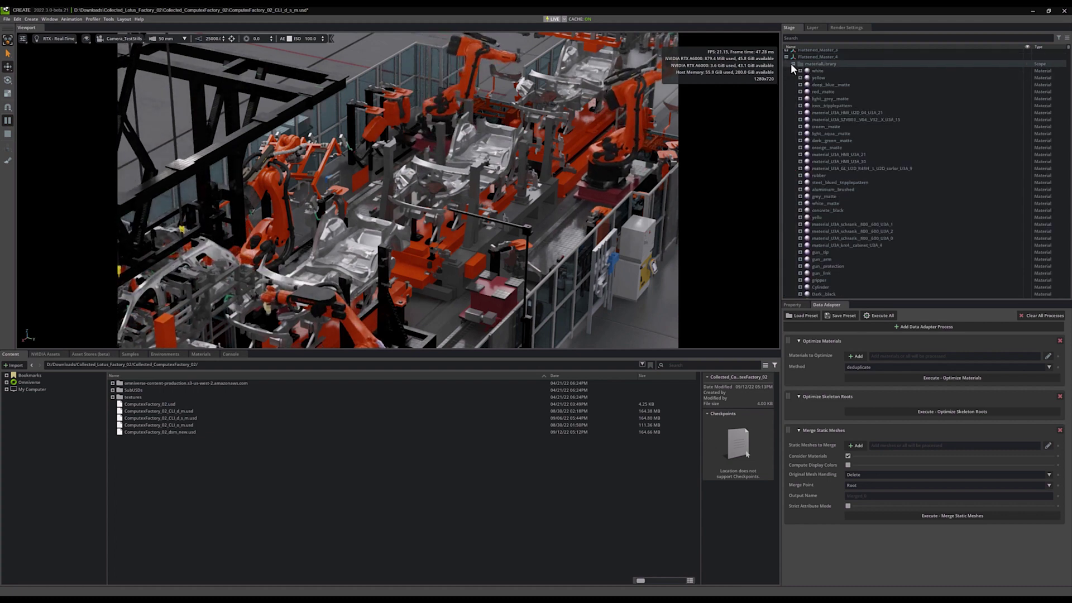
left_click(792, 64)
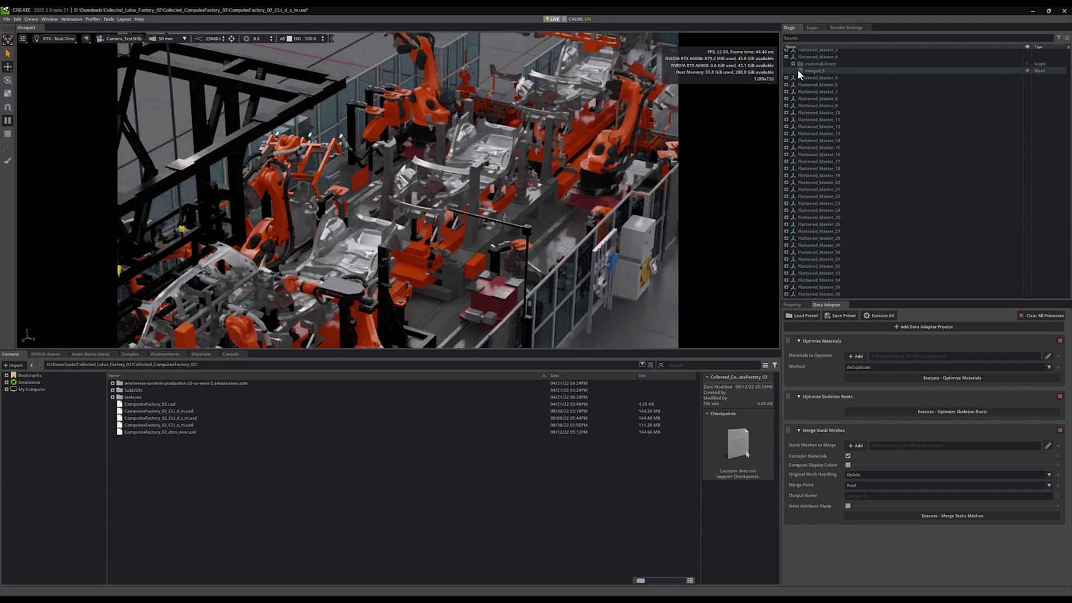
left_click(797, 69)
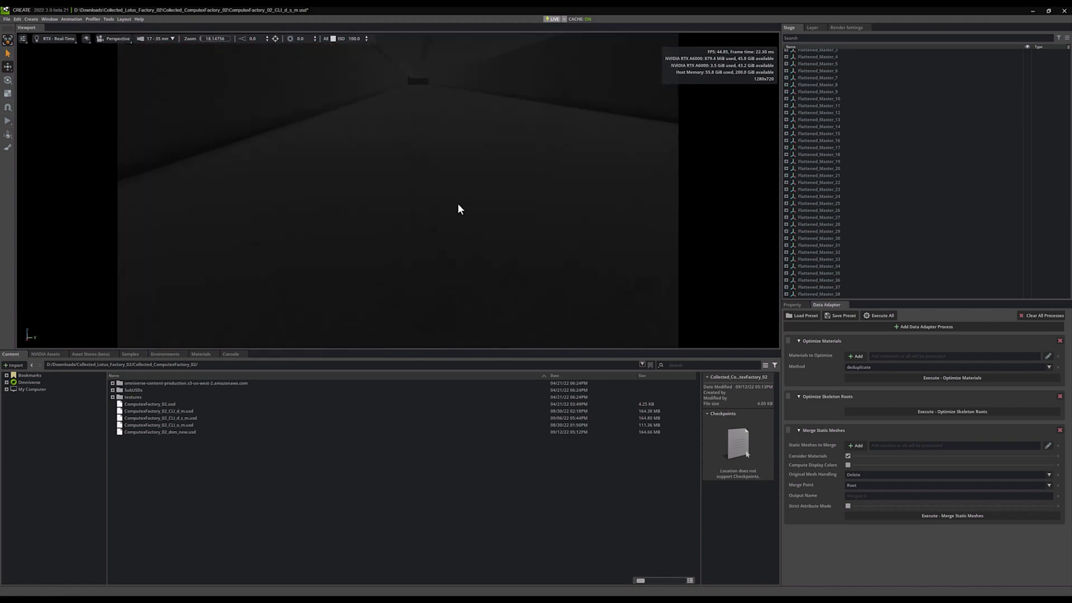
Start playback of the optimized factory scene
left_click(9, 121)
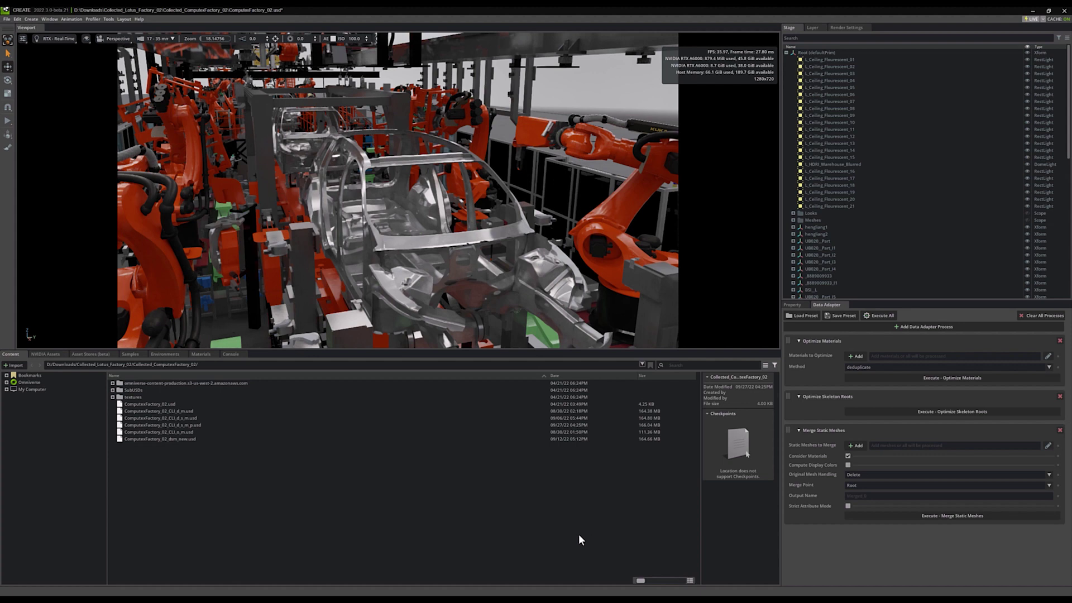
Use Save Preset to write the process stack as a JSON definition in the Desktop folder
left_click(840, 315)
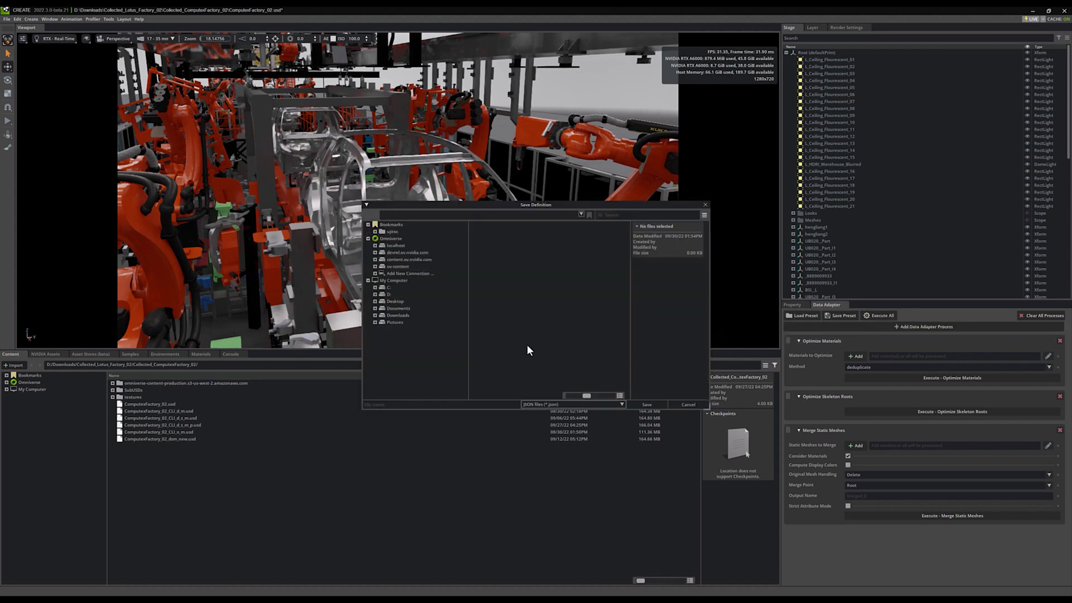
left_click(394, 301)
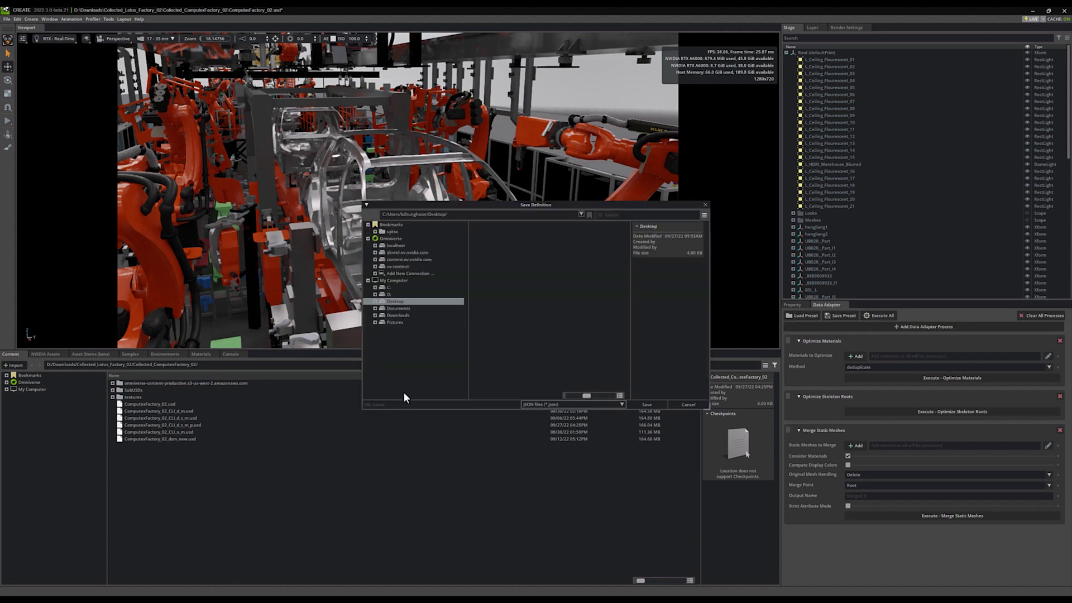
left_click(405, 405)
left_click(653, 404)
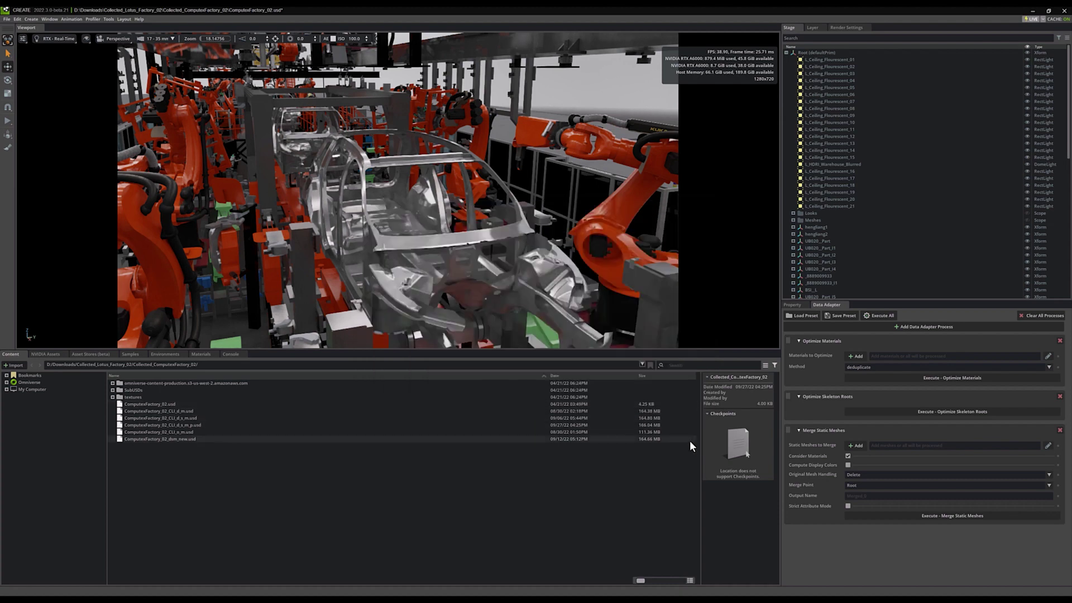
Empty the Data Adapter process stack, then load the d_s_m.json preset back in
left_click(1044, 315)
left_click(516, 316)
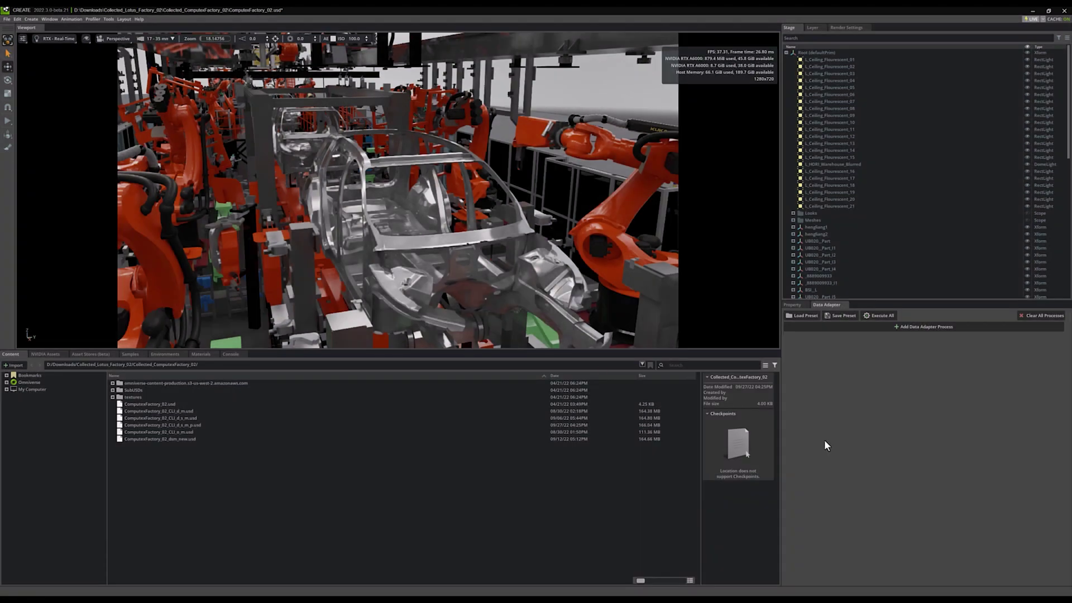
left_click(808, 319)
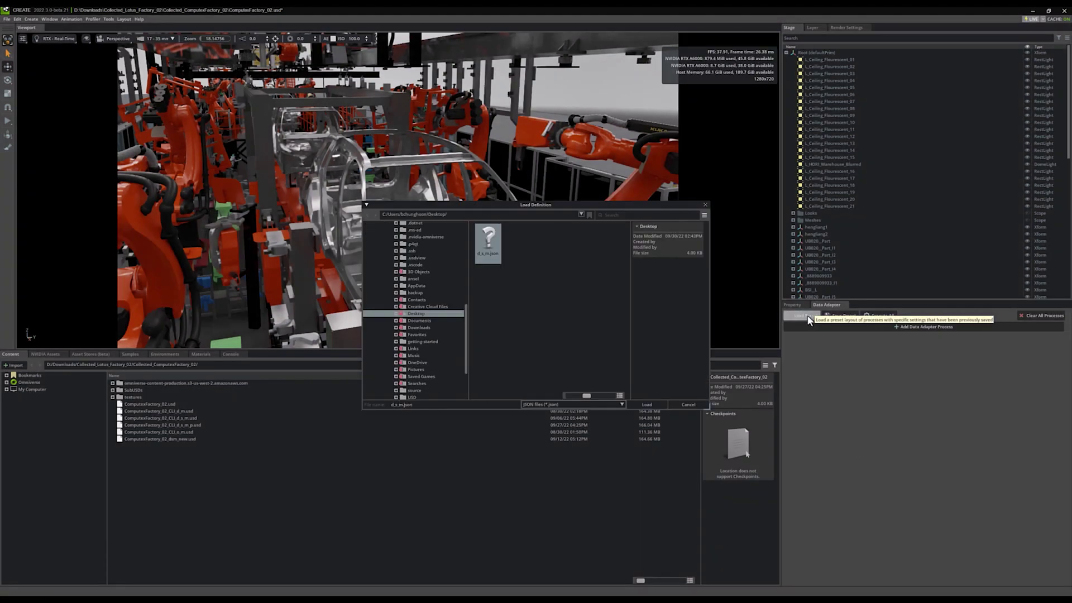
double_click(491, 253)
Expand Optimize Materials, Optimize Skeleton Roots and Merge Static Meshes to show their settings
left_click(798, 341)
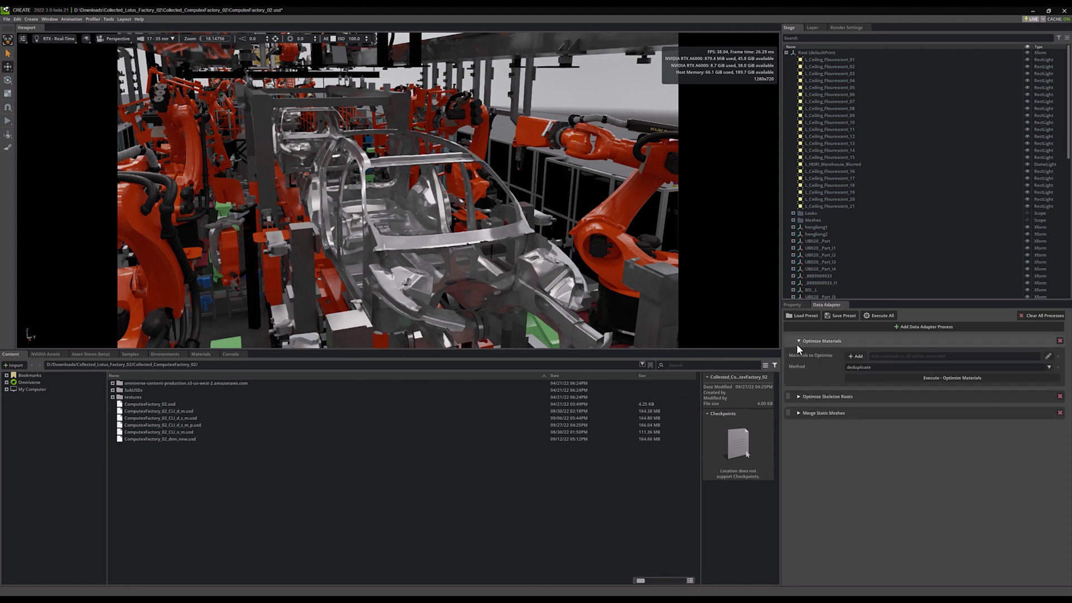
left_click(797, 395)
left_click(799, 430)
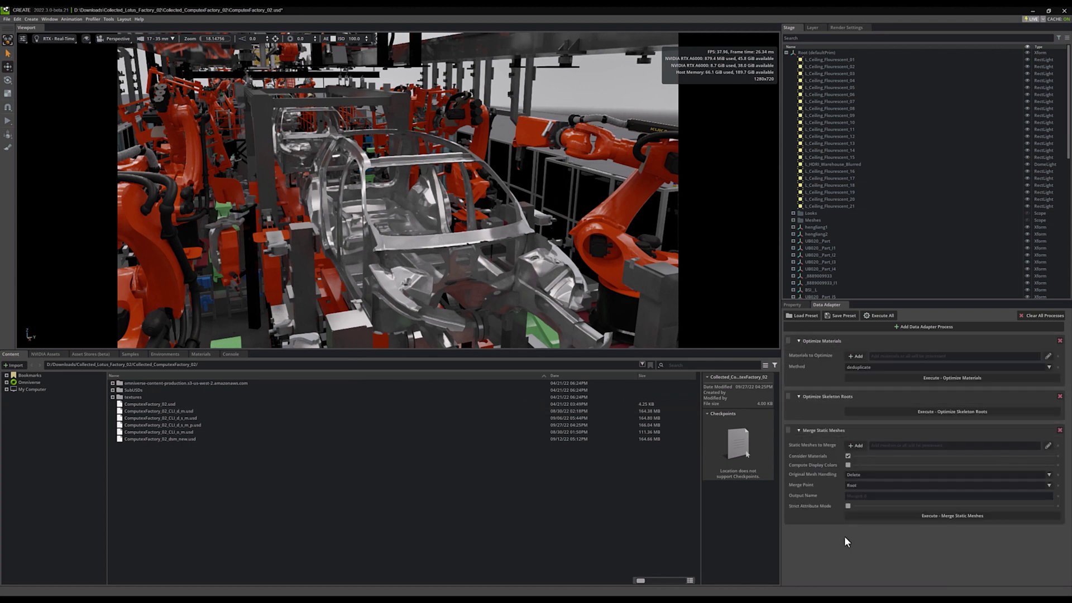